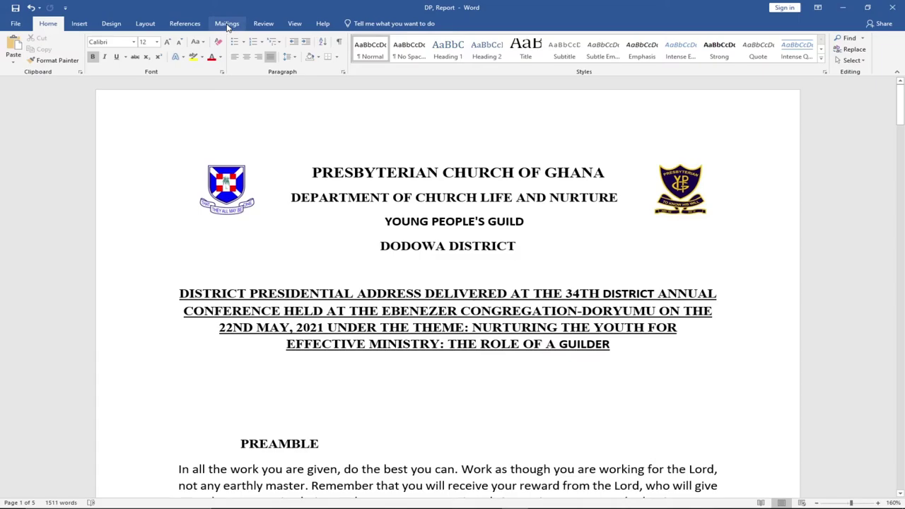
# - Apply Heading 1 to the PREAMBLE heading
pyautogui.scroll(-5, 298, 135)
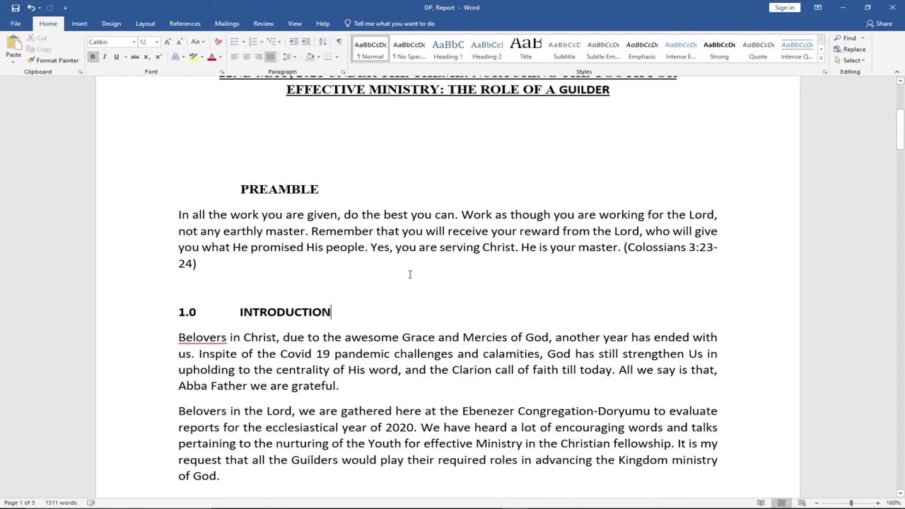
pyautogui.scroll(-10, 417, 277)
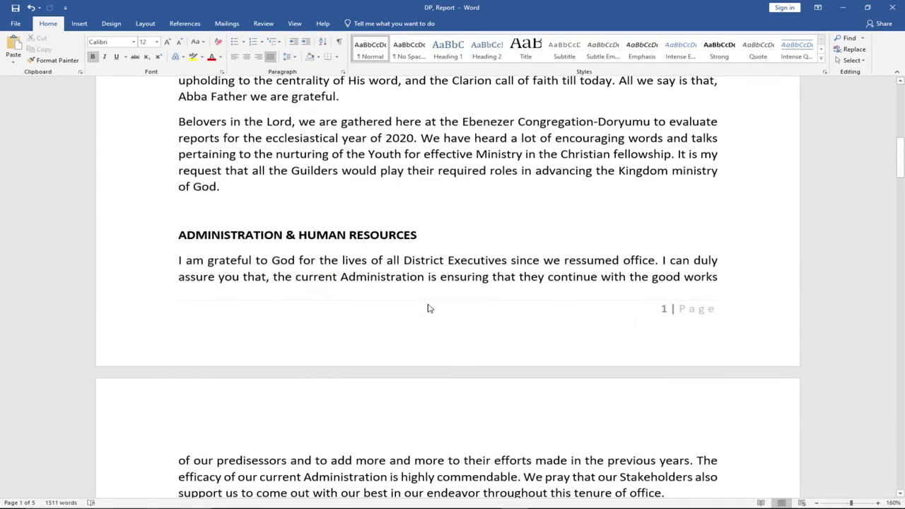
pyautogui.scroll(-10, 429, 300)
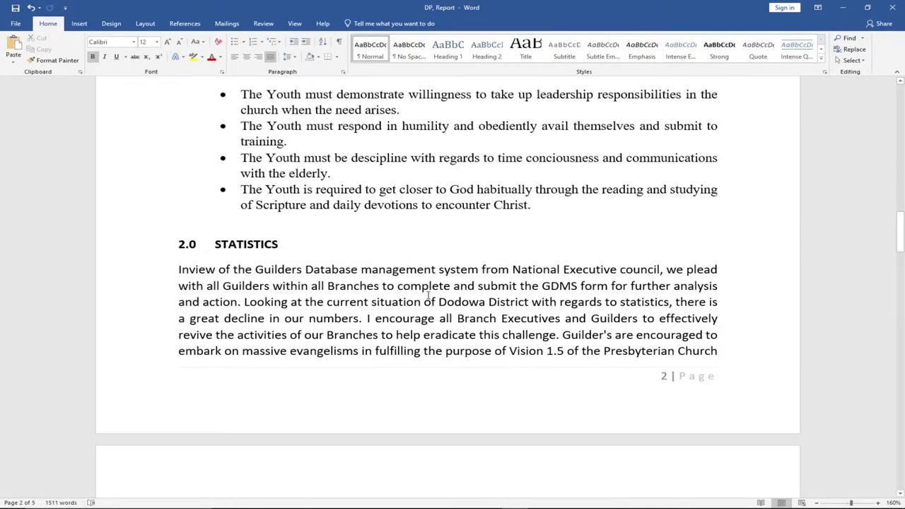
pyautogui.scroll(3, 428, 295)
pyautogui.scroll(-15, 430, 327)
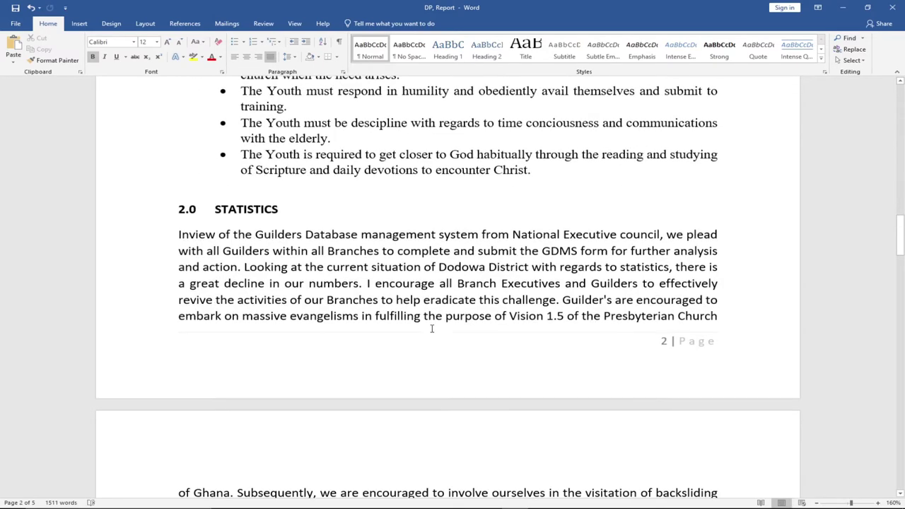
pyautogui.scroll(-20, 433, 324)
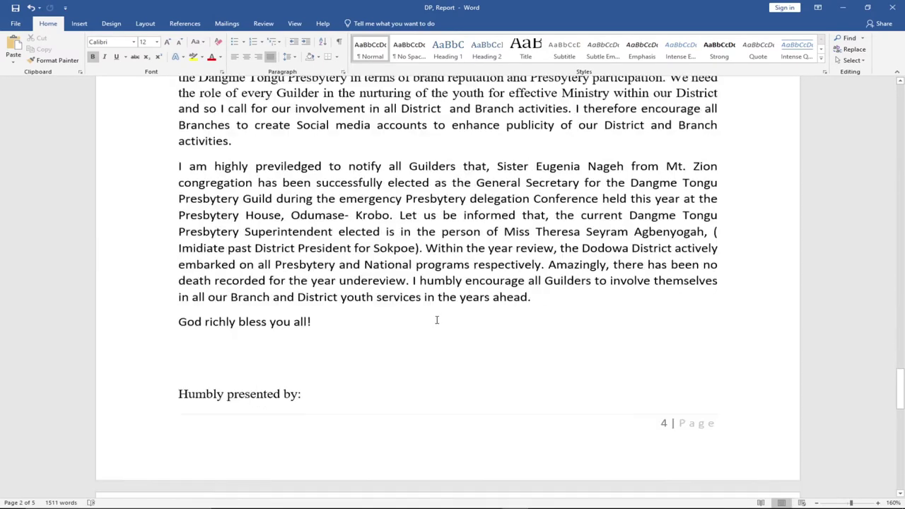
pyautogui.scroll(20, 441, 314)
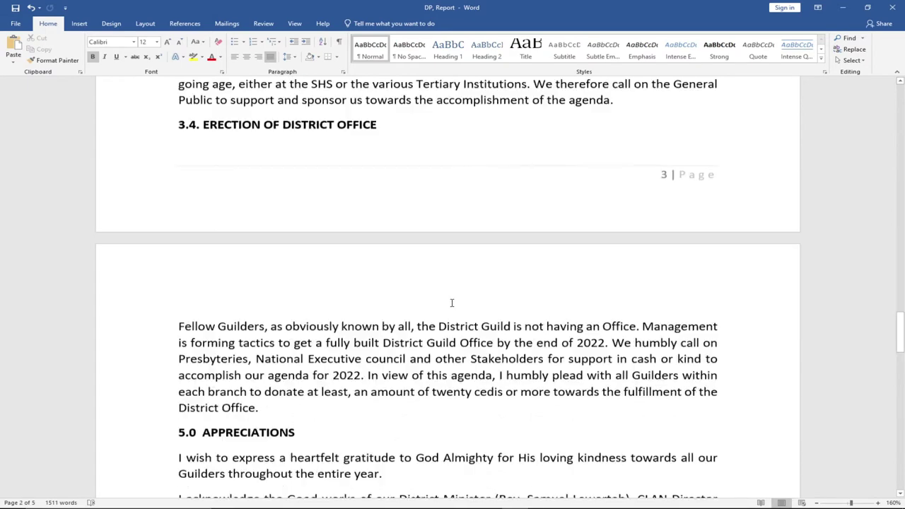
pyautogui.scroll(20, 471, 295)
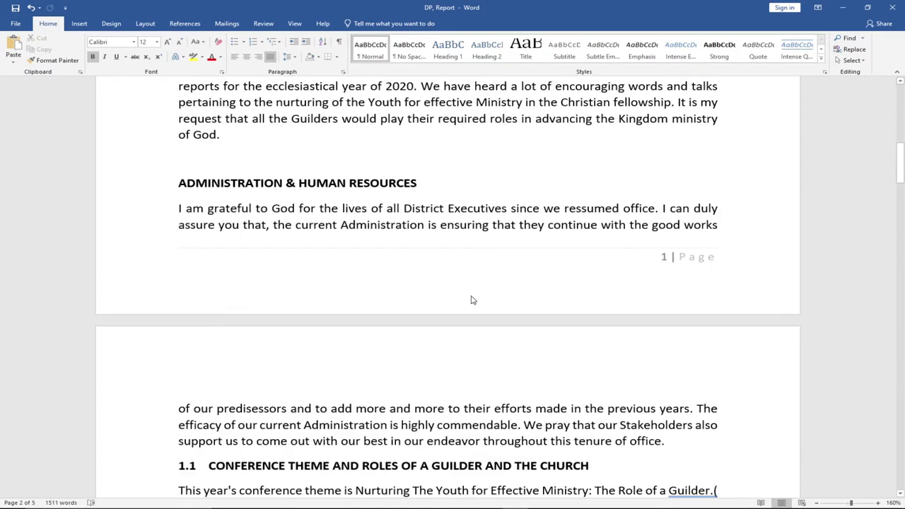
pyautogui.scroll(6, 459, 293)
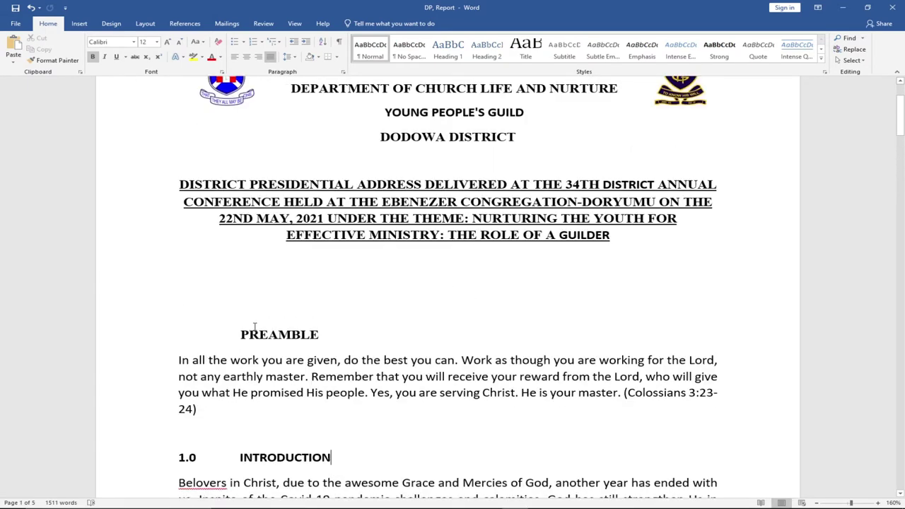
pyautogui.moveTo(234, 331); pyautogui.dragTo(324, 334)
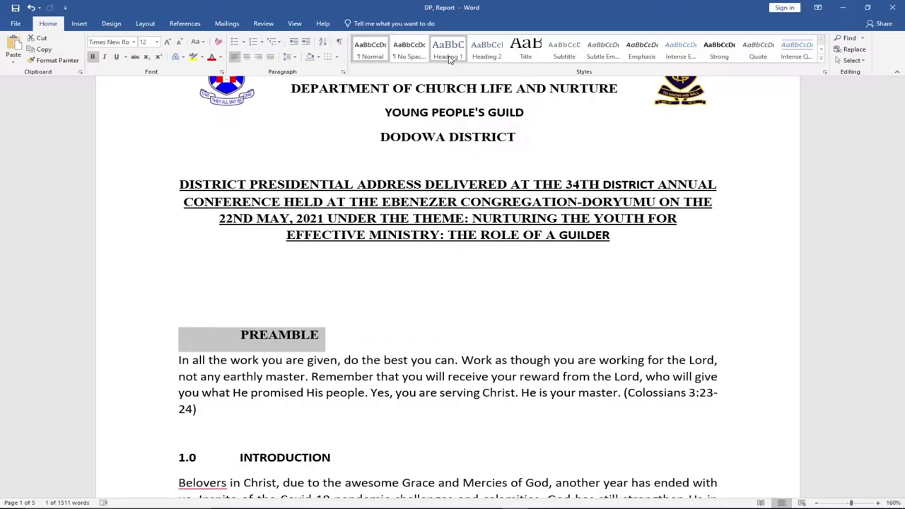
pyautogui.click(336, 70)
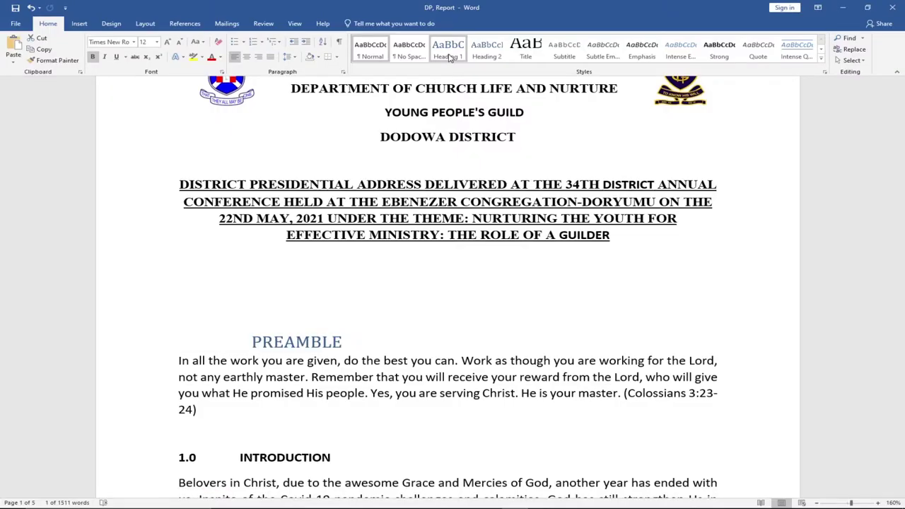
# - Make 1.0 INTRODUCTION and ADMINISTRATION & HUMAN RESOURCES Heading 2 headings
pyautogui.scroll(-3, 419, 337)
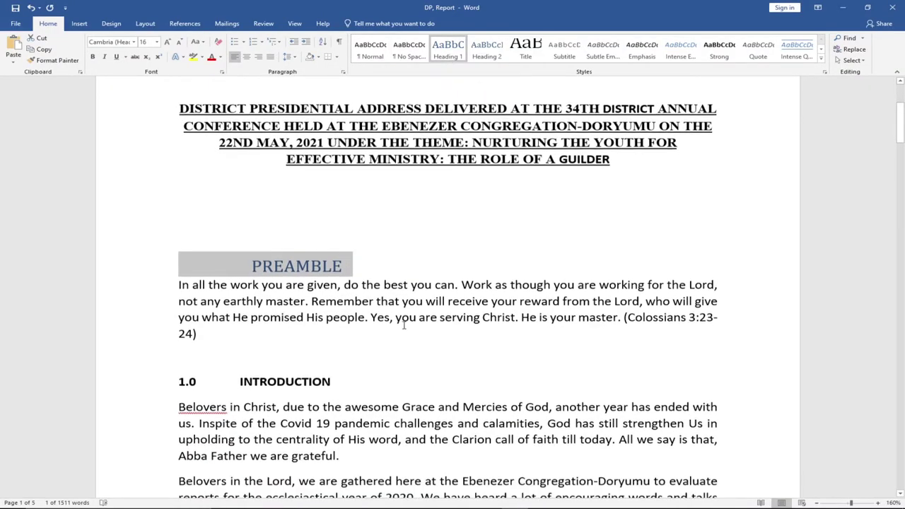
pyautogui.moveTo(331, 347); pyautogui.dragTo(177, 348)
pyautogui.click(487, 49)
pyautogui.scroll(-10, 383, 213)
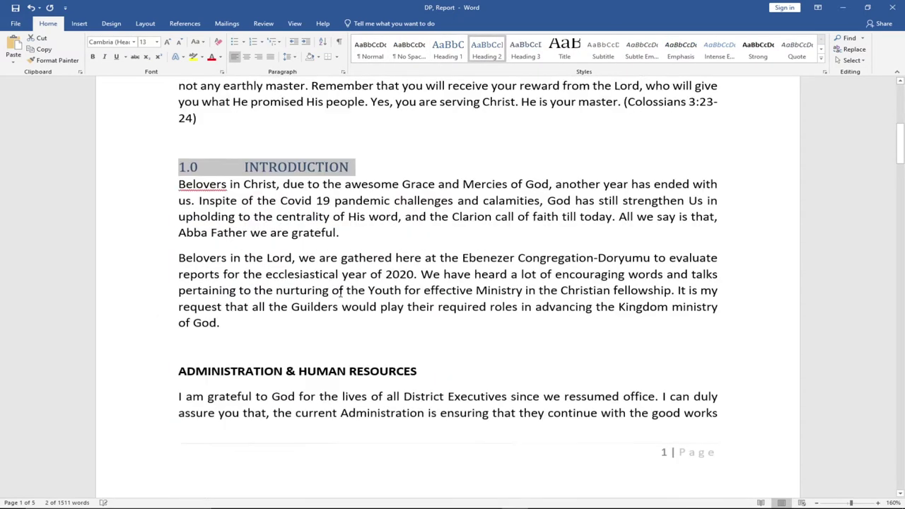
pyautogui.moveTo(417, 196); pyautogui.dragTo(190, 193)
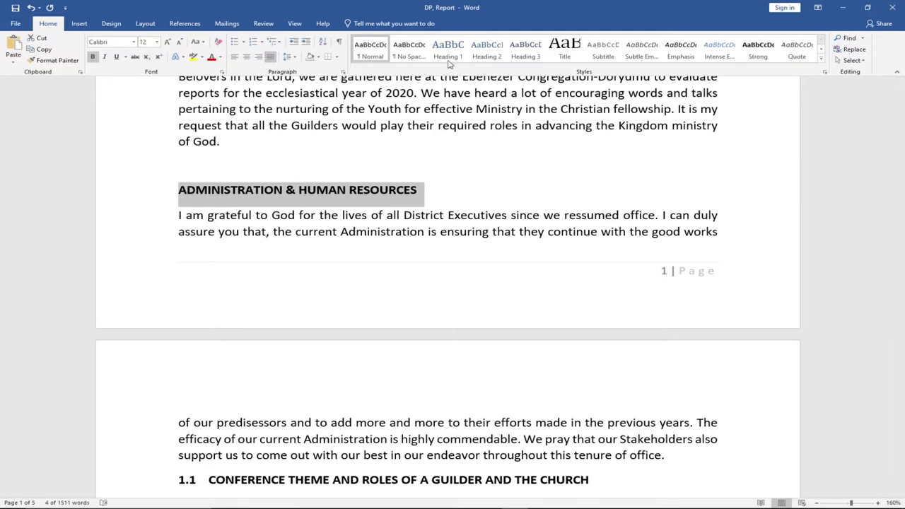
pyautogui.click(486, 49)
# - Style the 1.1 conference theme heading as Heading 2 and select THE ROLE OF THE CHURCH
pyautogui.scroll(-5, 300, 307)
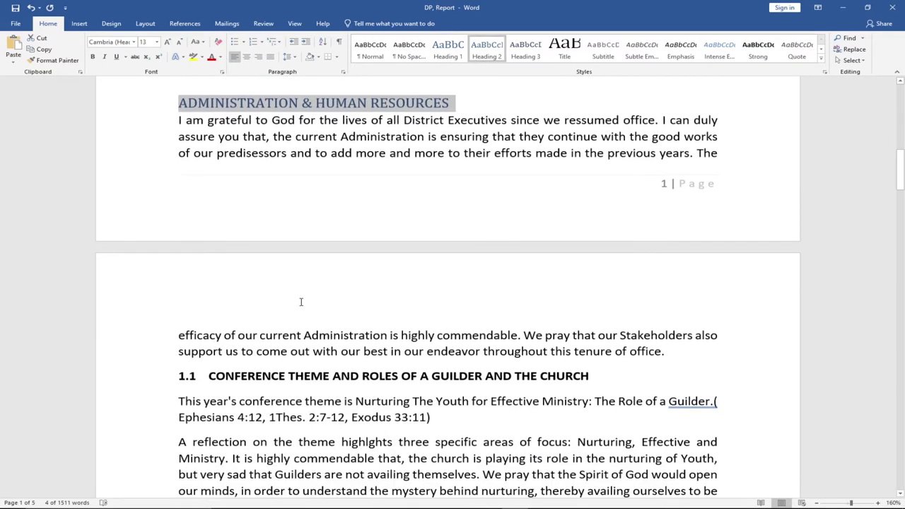
pyautogui.moveTo(591, 282); pyautogui.dragTo(176, 283)
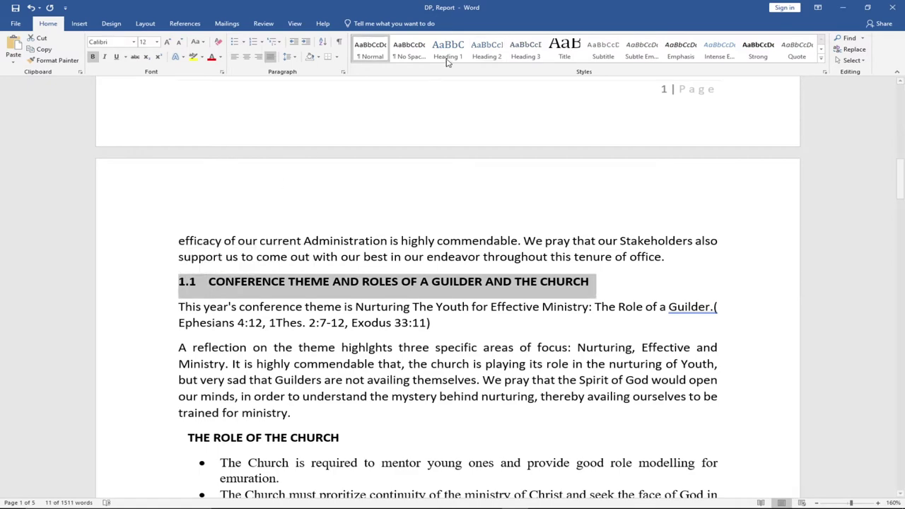
pyautogui.click(486, 50)
pyautogui.scroll(-4, 394, 190)
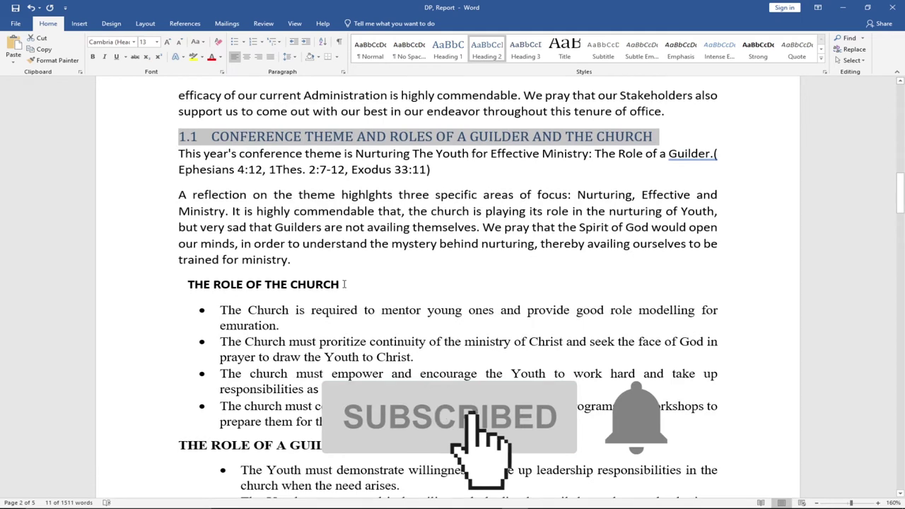
pyautogui.moveTo(364, 283); pyautogui.dragTo(189, 285)
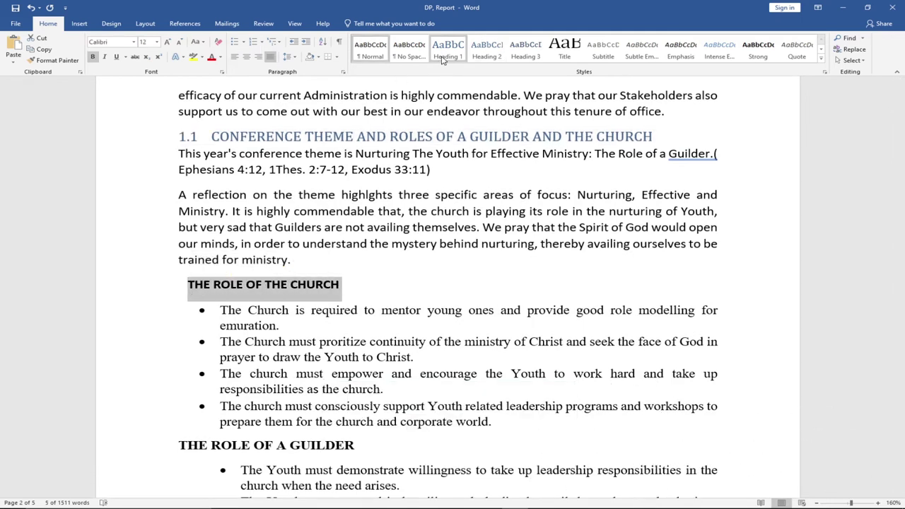
# - Make THE ROLE OF THE CHURCH, THE ROLE OF A GUILDER and 2.0 STATISTICS Heading 1
pyautogui.hotkey('ctrl', 'alt', '1')
pyautogui.moveTo(356, 445); pyautogui.dragTo(168, 447)
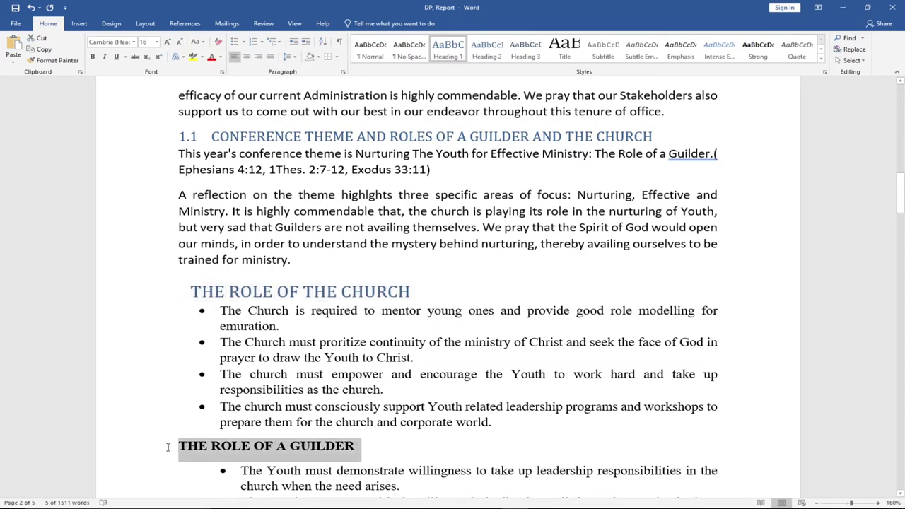
pyautogui.click(448, 49)
pyautogui.scroll(-1, 371, 334)
pyautogui.scroll(-6, 371, 334)
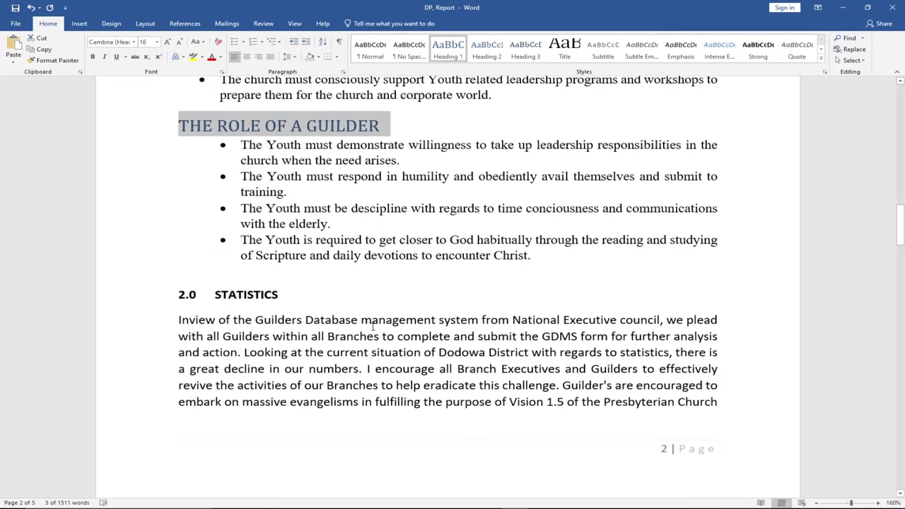
pyautogui.moveTo(292, 257); pyautogui.dragTo(177, 259)
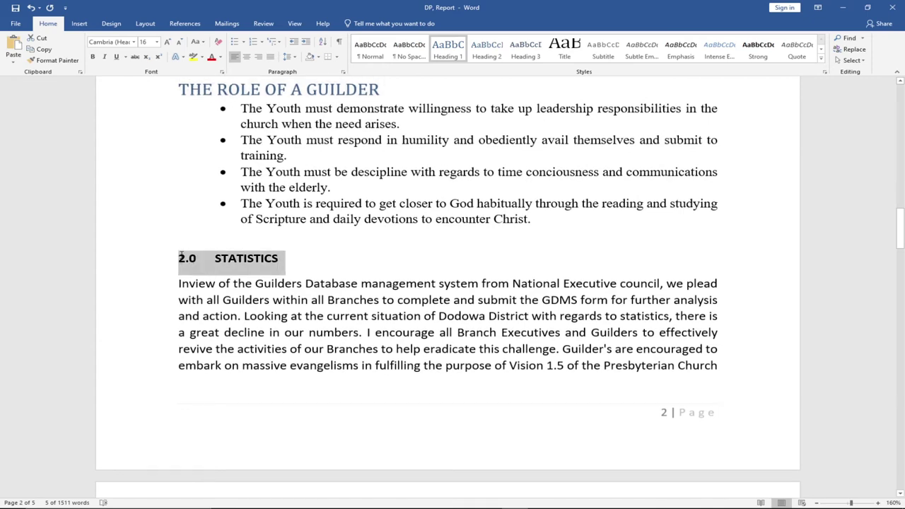
pyautogui.click(455, 50)
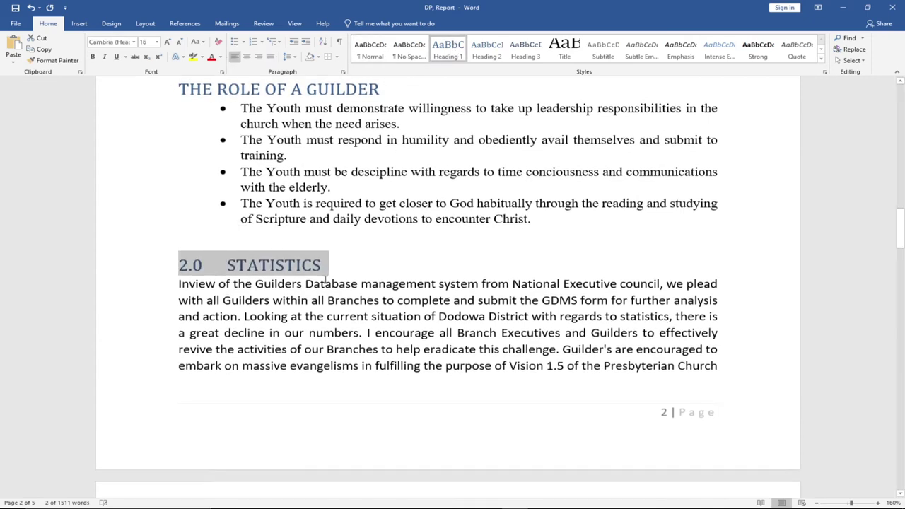
# - Set 3.0 RENEWALS AND AFFILIATIONS as Heading 1, and 3.1 and 3.2 as Heading 2
pyautogui.scroll(-9, 327, 267)
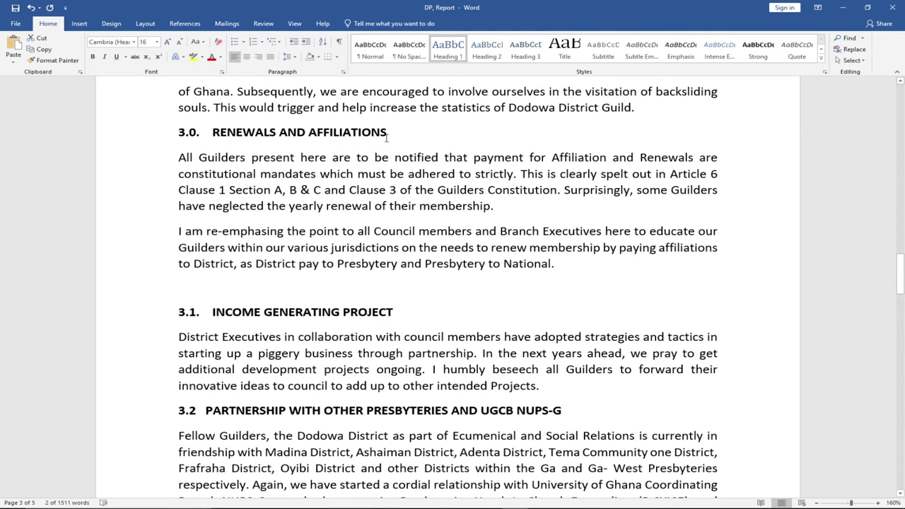
pyautogui.moveTo(359, 131); pyautogui.dragTo(173, 132)
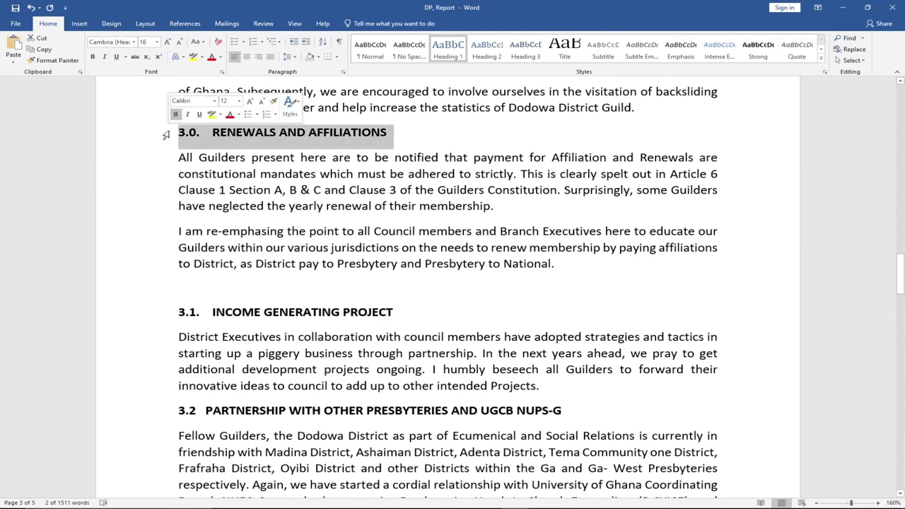
pyautogui.click(445, 57)
pyautogui.moveTo(394, 312); pyautogui.dragTo(162, 315)
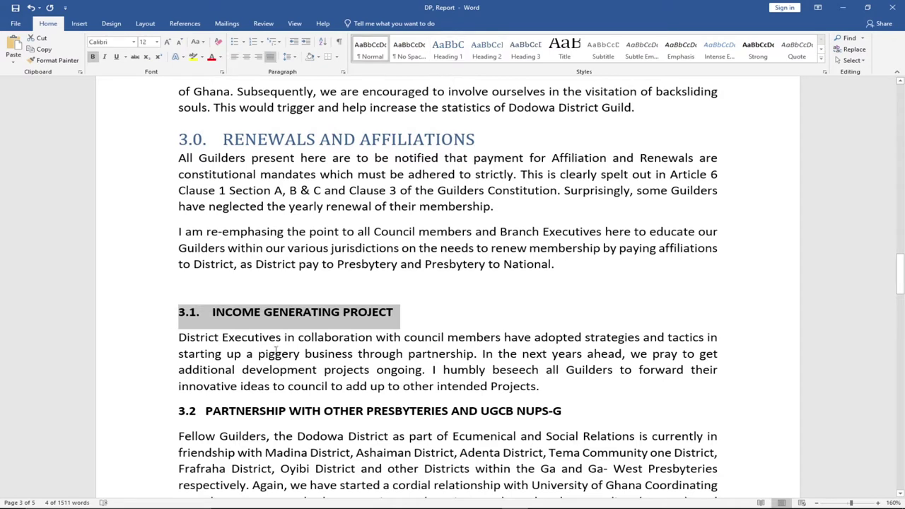
pyautogui.click(486, 51)
pyautogui.moveTo(567, 404); pyautogui.dragTo(176, 404)
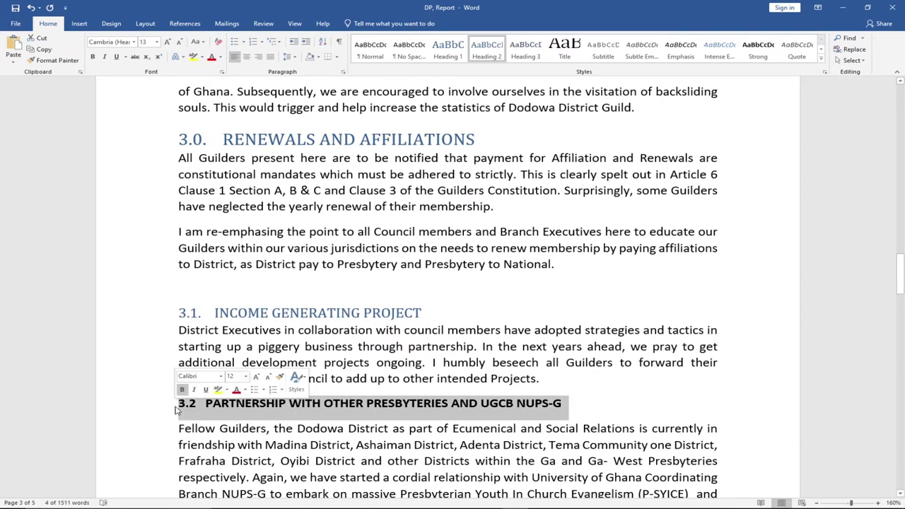
pyautogui.click(487, 49)
# - Apply Heading 2 to 3.3 EDUCATIONAL SUPPORT FUND and 3.4 ERECTION OF DISTRICT OFFICE
pyautogui.scroll(-5, 403, 318)
pyautogui.scroll(-1, 402, 318)
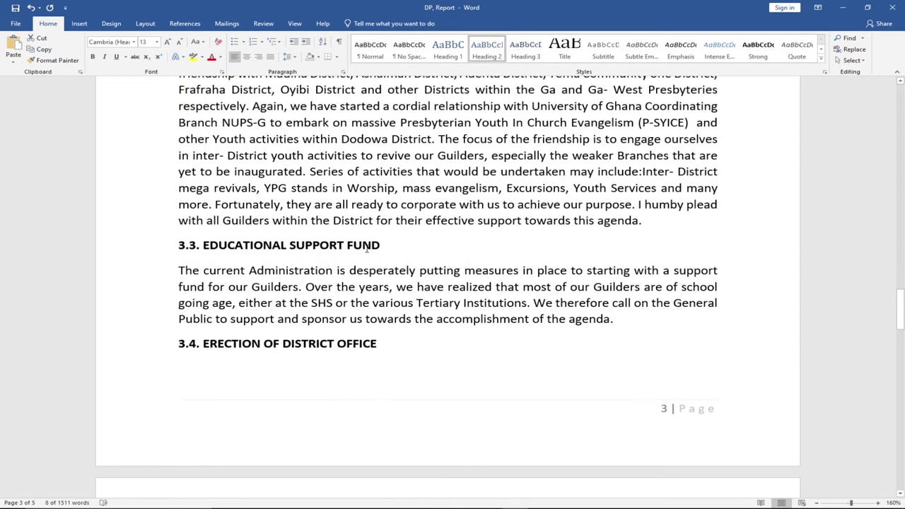
pyautogui.moveTo(382, 244); pyautogui.dragTo(176, 245)
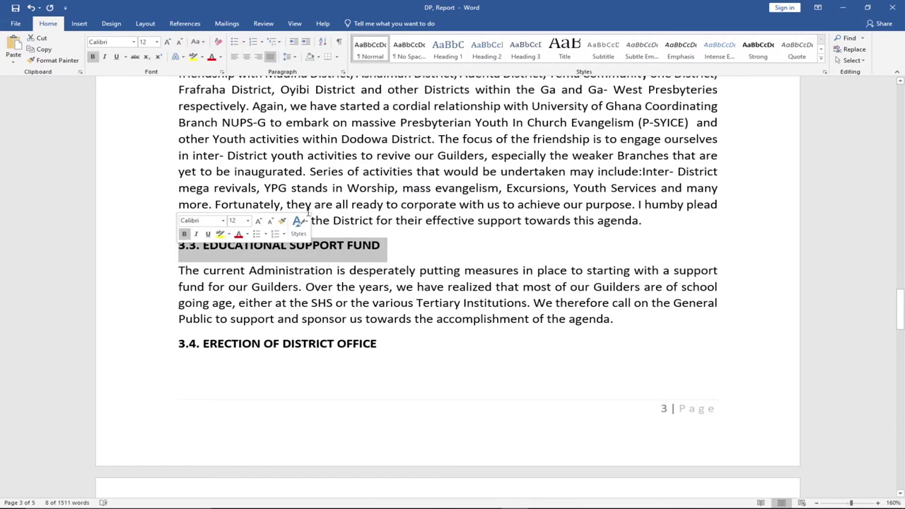
pyautogui.click(487, 50)
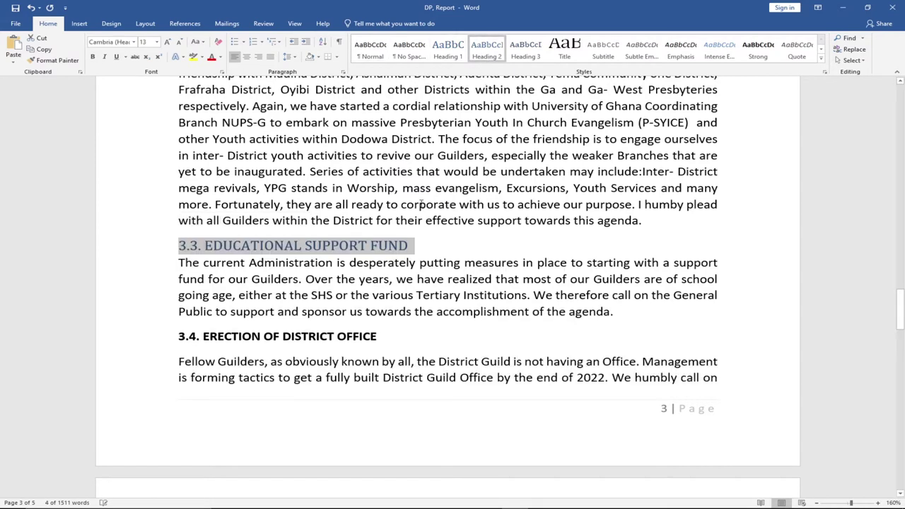
pyautogui.moveTo(353, 338); pyautogui.dragTo(165, 341)
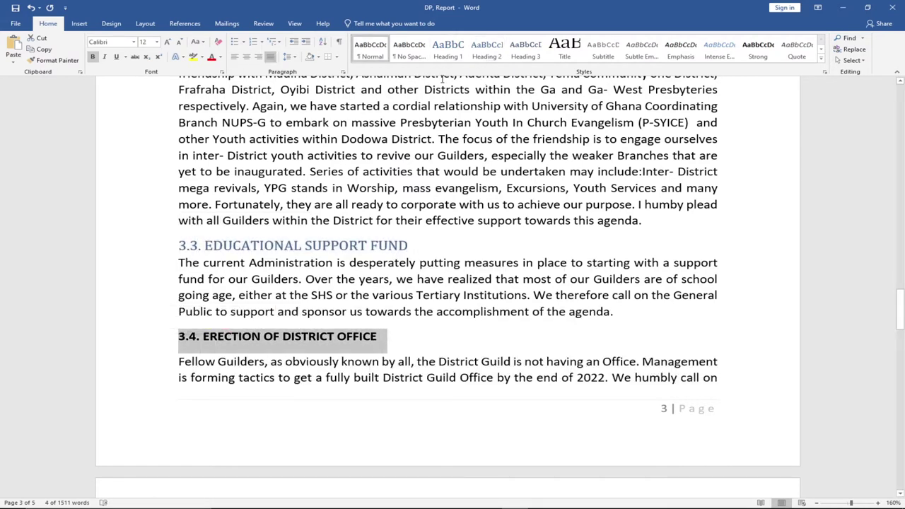
pyautogui.click(491, 55)
# - Make 5.0 APPRECIATIONS Heading 1 and CONCLUSIONS Heading 2
pyautogui.scroll(-8, 366, 297)
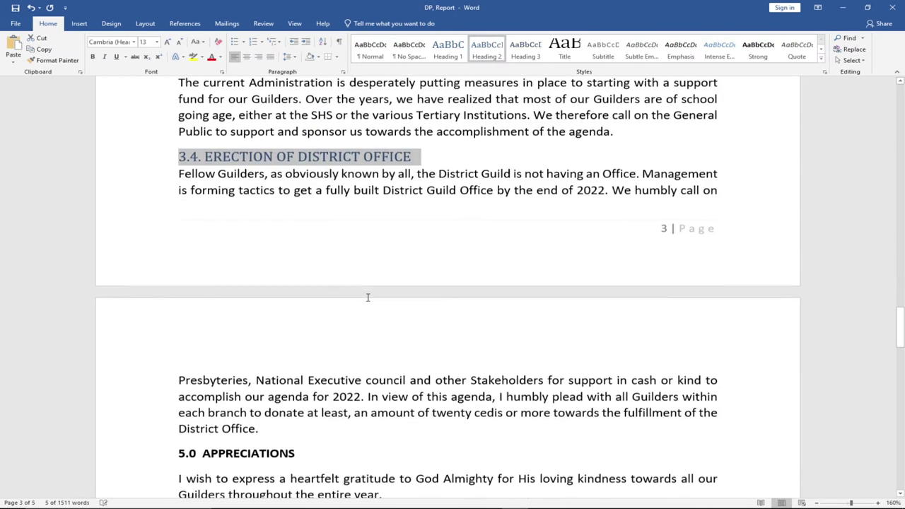
pyautogui.moveTo(305, 236); pyautogui.dragTo(161, 236)
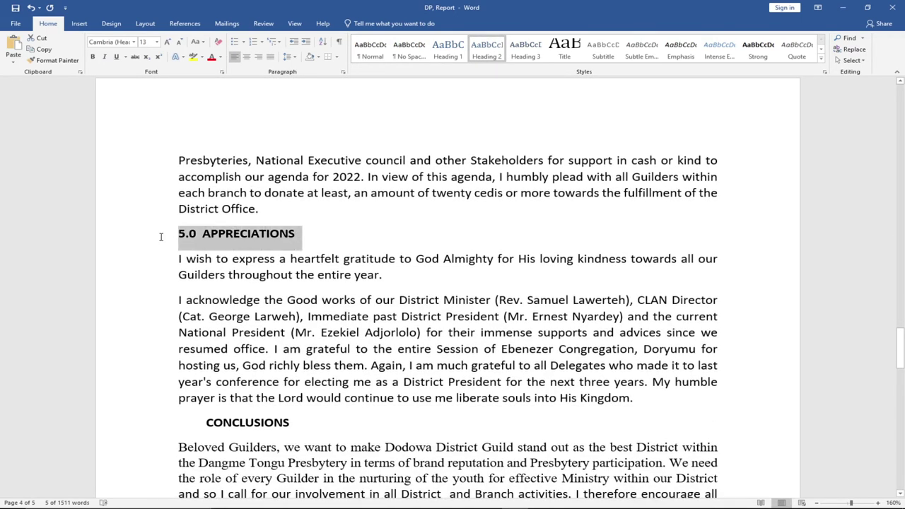
pyautogui.click(450, 55)
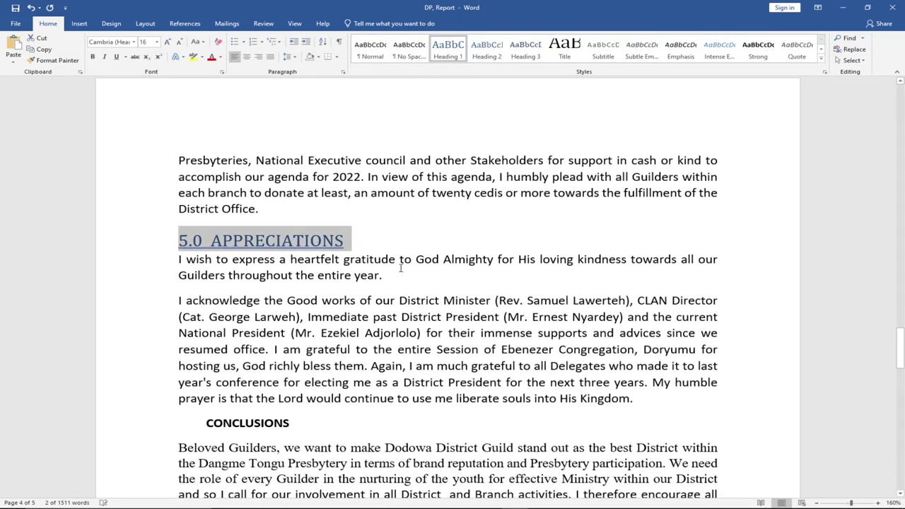
pyautogui.moveTo(305, 424); pyautogui.dragTo(201, 424)
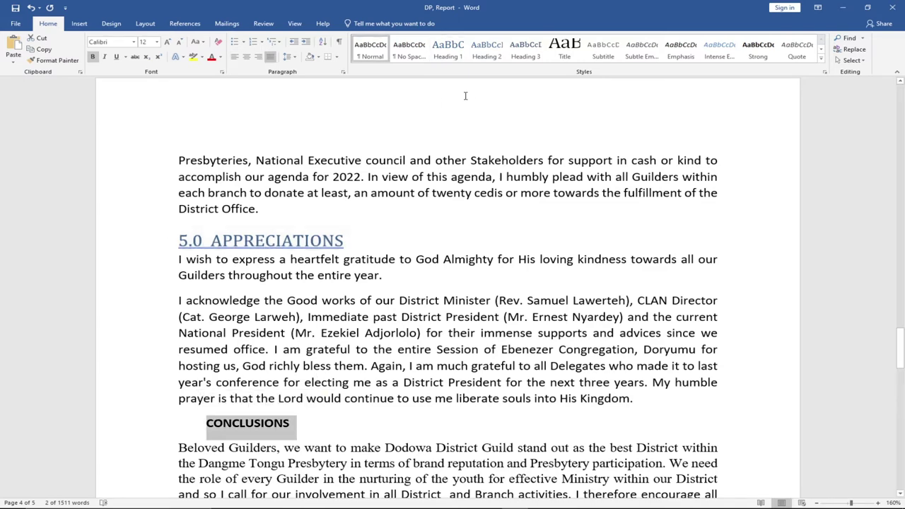
pyautogui.click(483, 57)
pyautogui.scroll(-15, 453, 262)
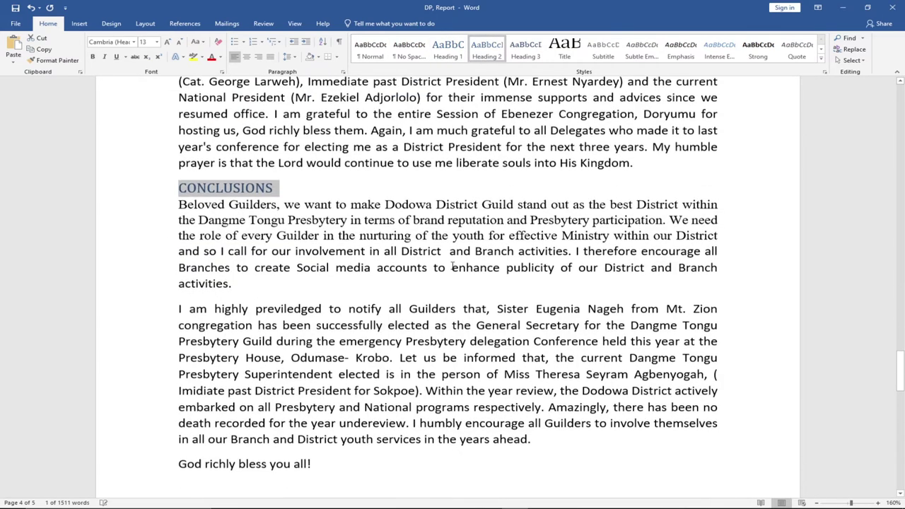
pyautogui.scroll(-5, 453, 262)
pyautogui.scroll(10, 578, 258)
pyautogui.scroll(20, 604, 244)
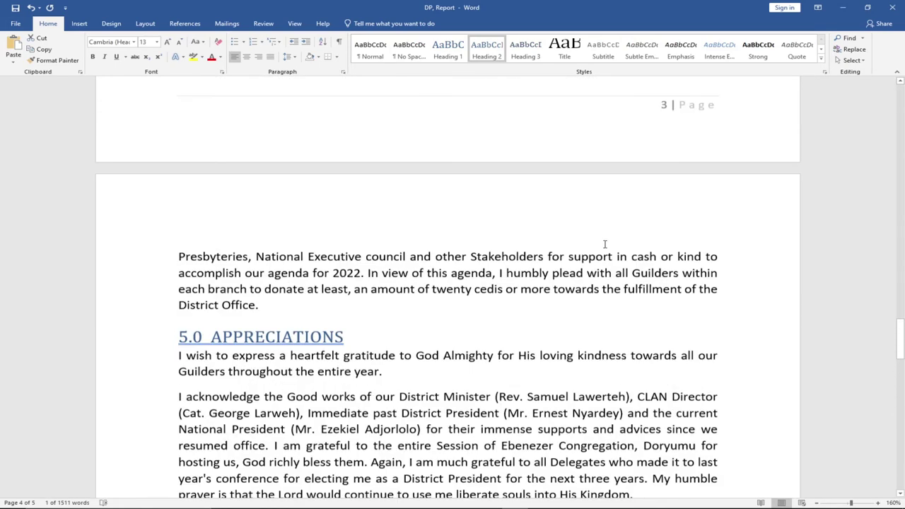
# - Insert a blank page before the church title, pushing the title block to page 2
pyautogui.moveTo(899, 267); pyautogui.dragTo(895, 85)
pyautogui.click(400, 141)
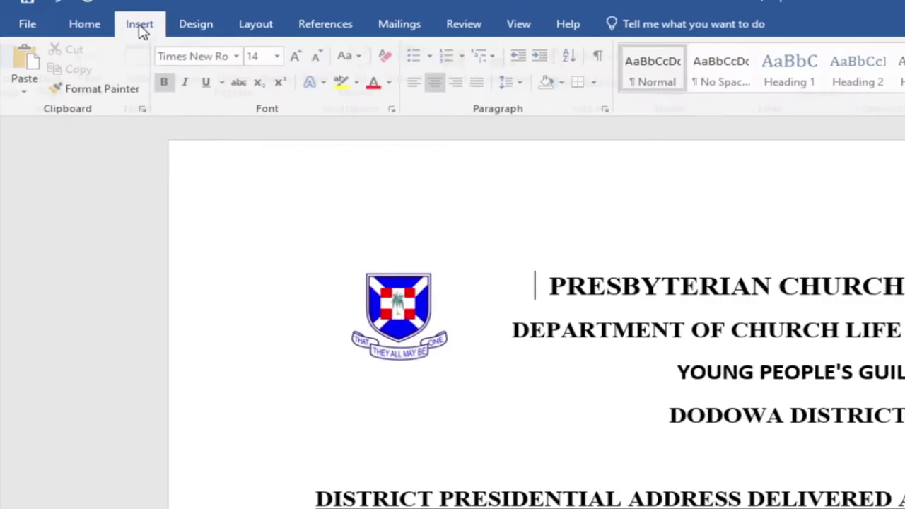
pyautogui.click(80, 27)
pyautogui.click(63, 84)
pyautogui.scroll(5, 434, 291)
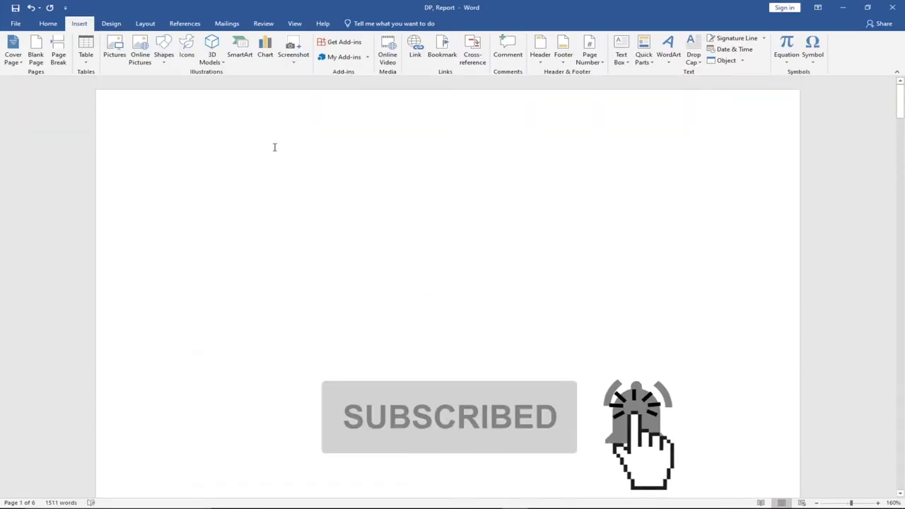
pyautogui.doubleClick(207, 144)
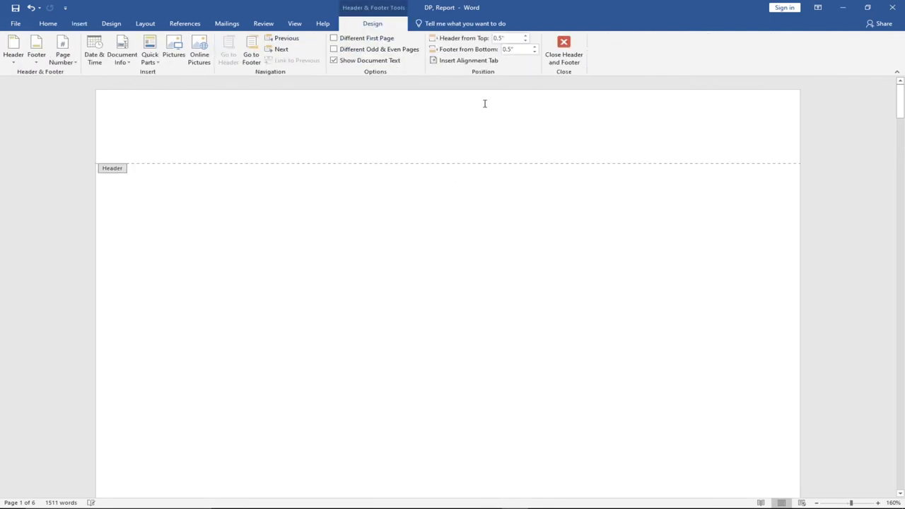
pyautogui.click(563, 51)
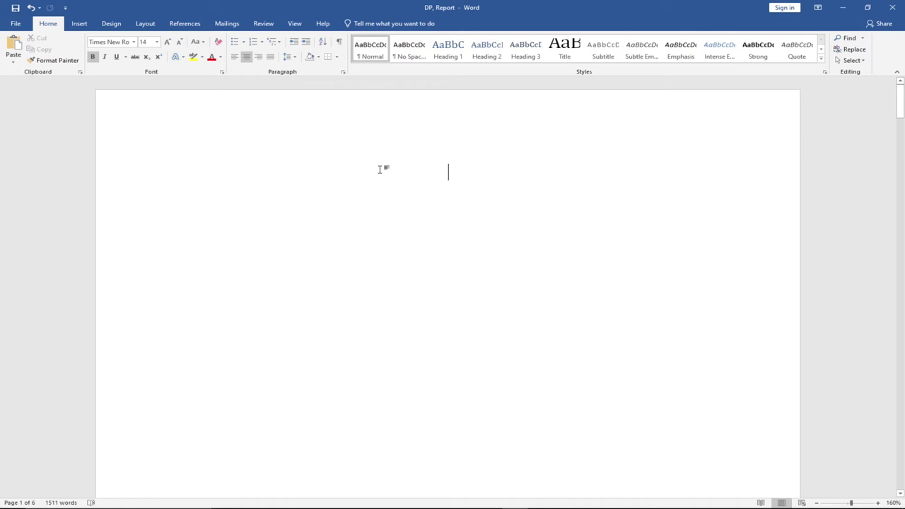
# - Left-align the empty first line, then open and close Customize the Ribbon without changes
pyautogui.hotkey('ctrl', 'z')
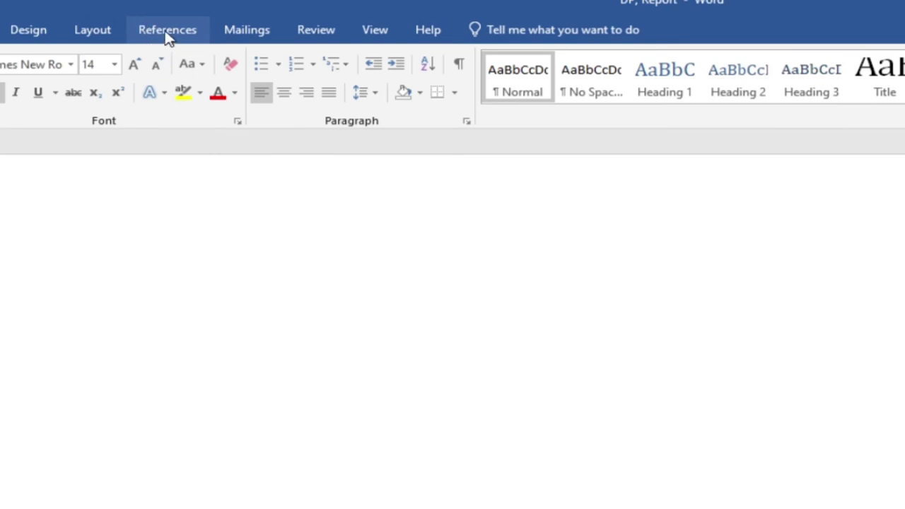
pyautogui.rightClick(553, 128)
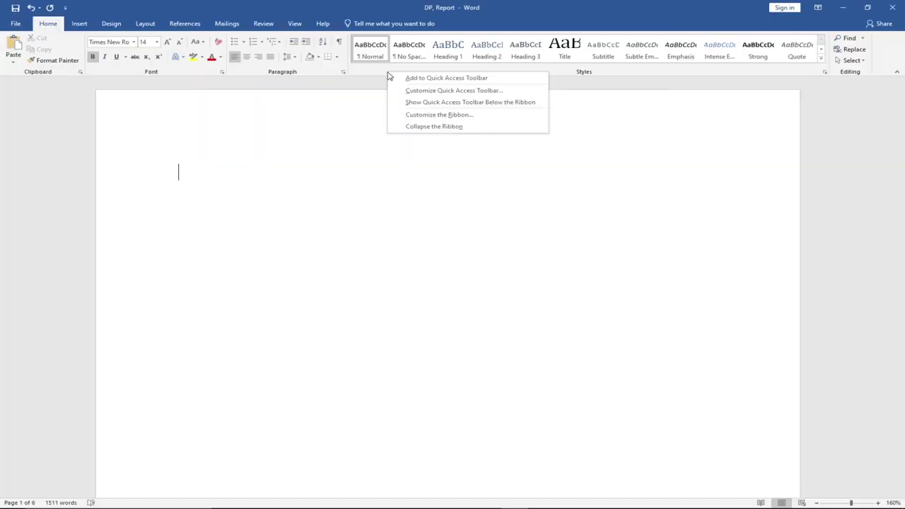
pyautogui.click(415, 117)
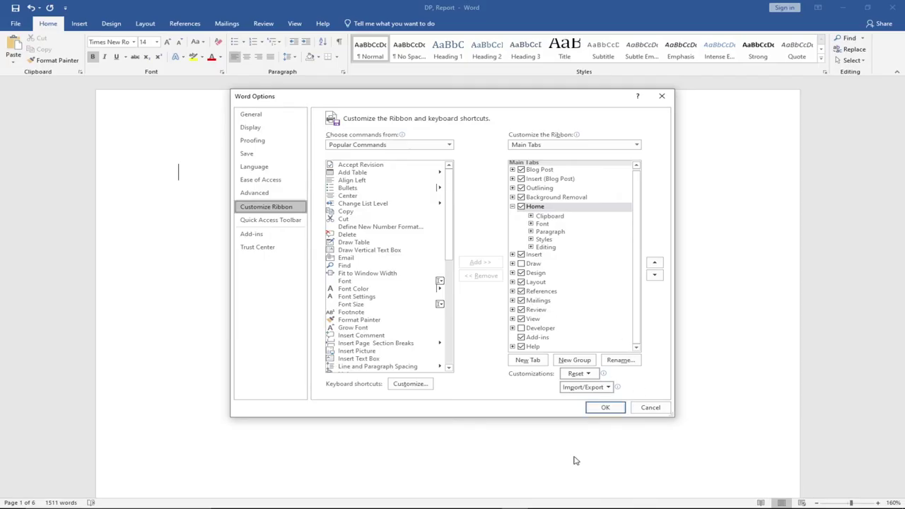
pyautogui.click(662, 96)
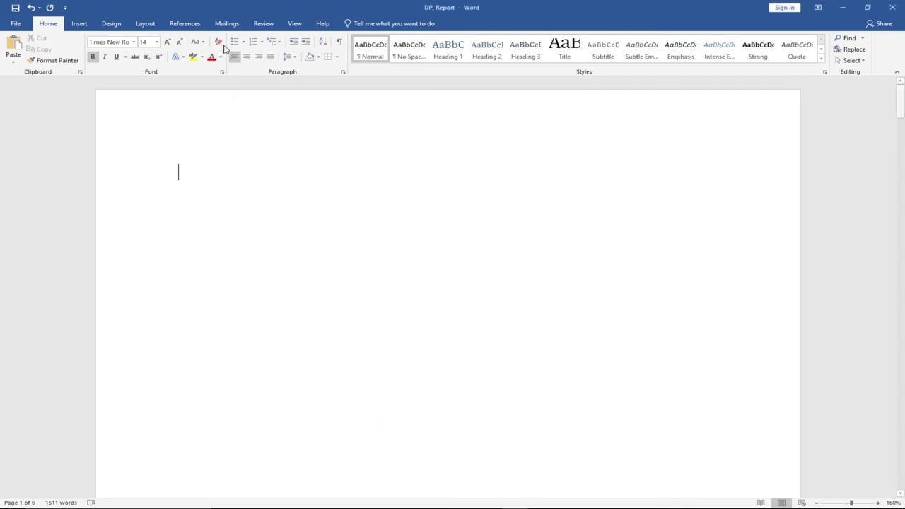
# - Insert Automatic Table 1 on page one, listing Preamble through Conclusions with page numbers
pyautogui.click(193, 25)
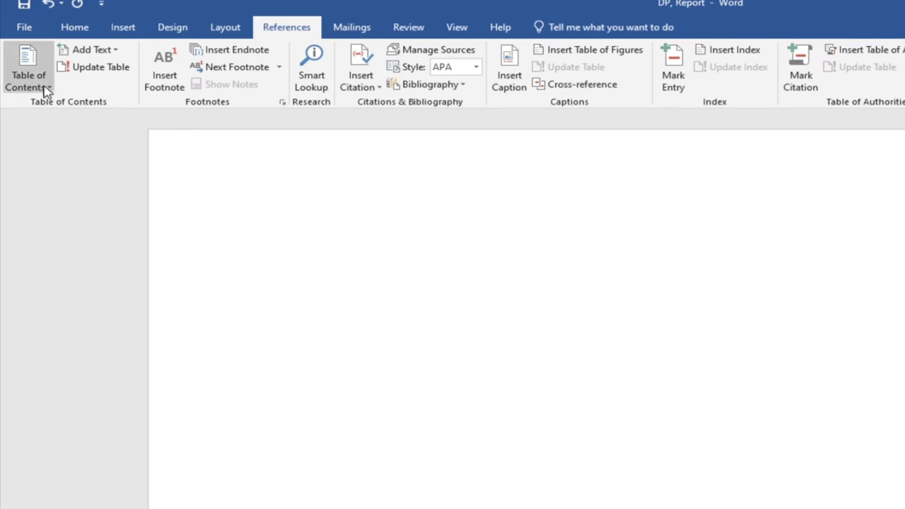
pyautogui.click(29, 63)
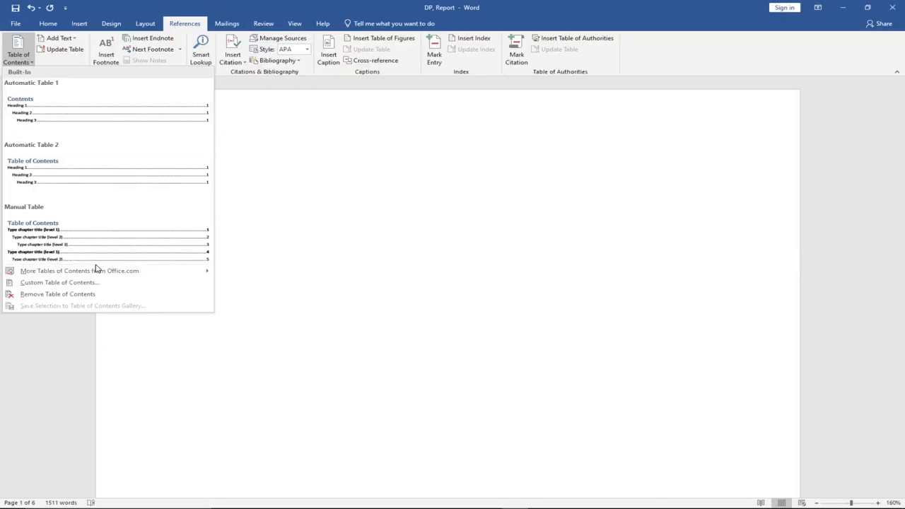
pyautogui.click(50, 104)
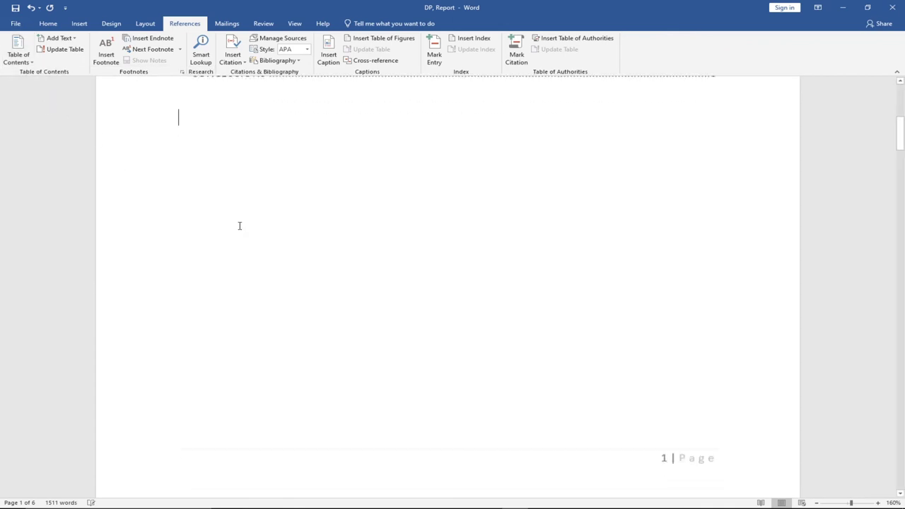
pyautogui.scroll(3, 539, 317)
pyautogui.scroll(1, 539, 317)
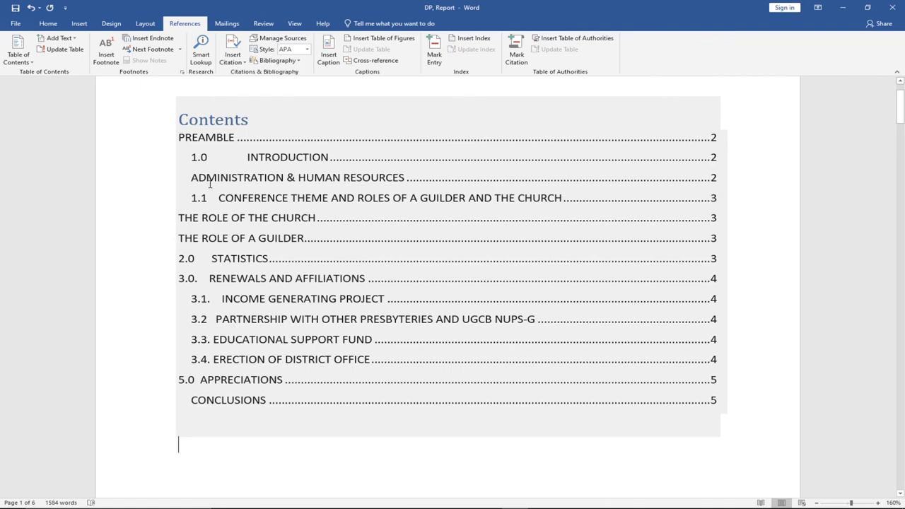
pyautogui.click(200, 118)
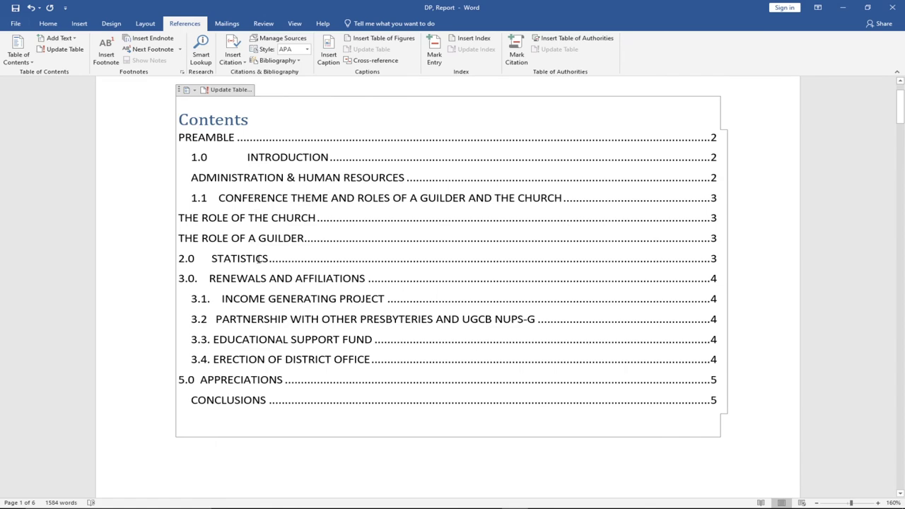
pyautogui.scroll(-5, 417, 392)
pyautogui.scroll(-8, 421, 388)
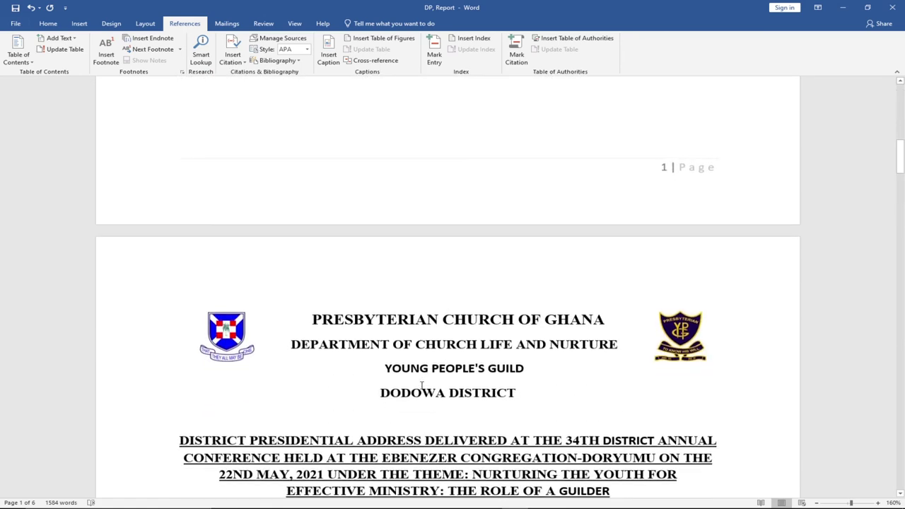
pyautogui.scroll(12, 422, 374)
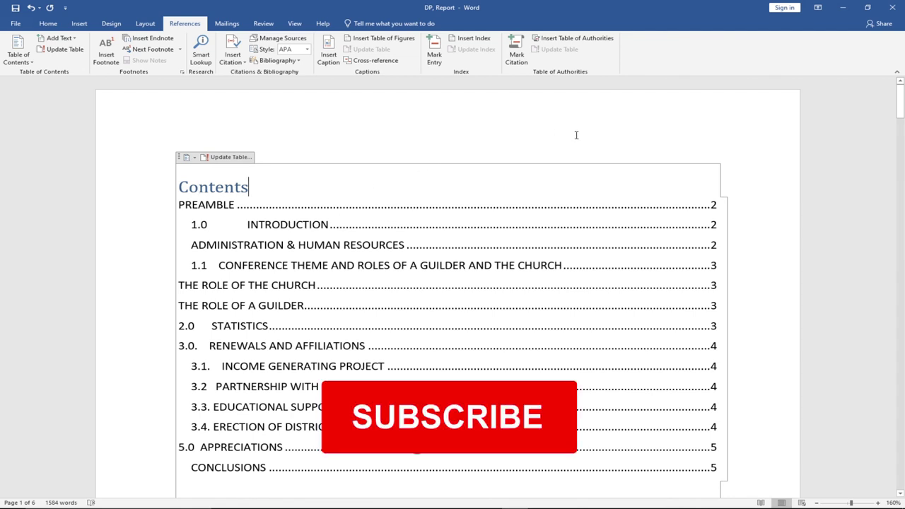
pyautogui.scroll(-3, 658, 270)
pyautogui.click(439, 408)
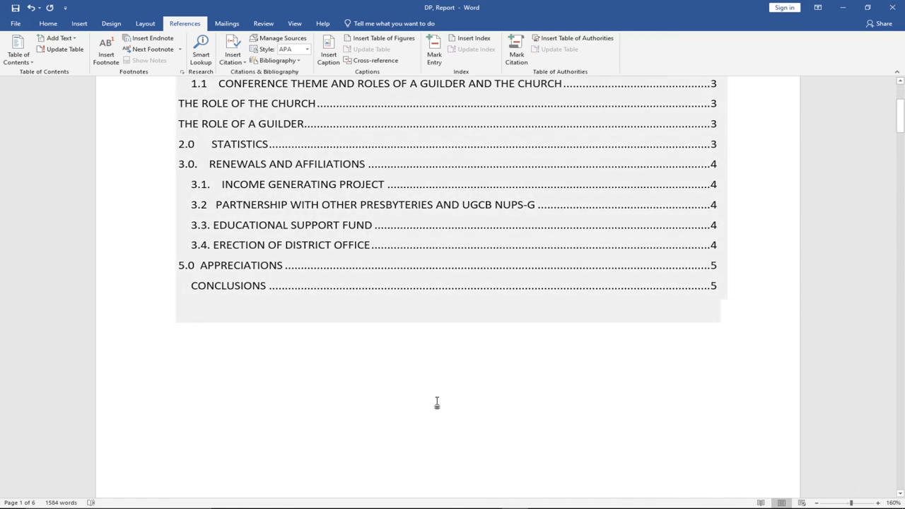